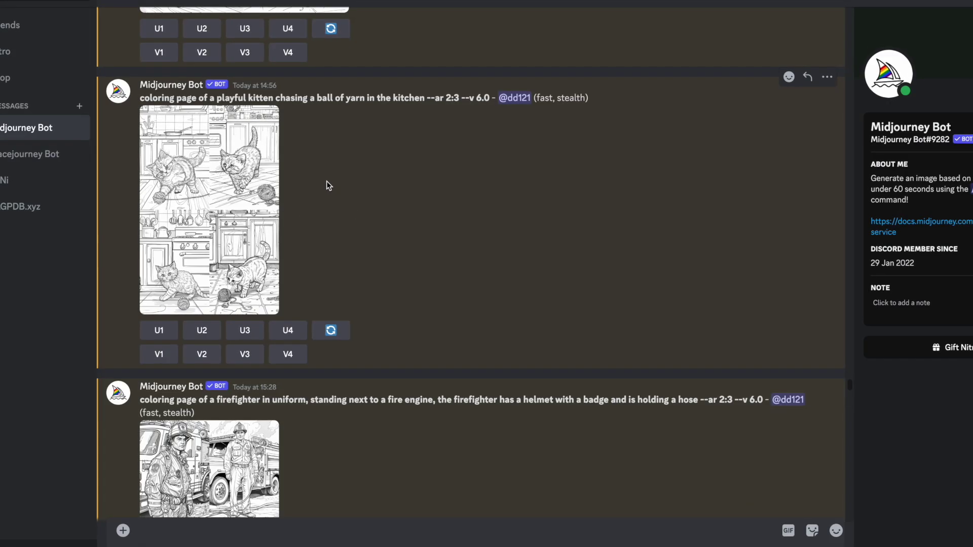
# View the Midjourney grid of the kitten coloring page and, in ChatGPT, review all four versions made from the same prompt
pyautogui.click(227, 201)
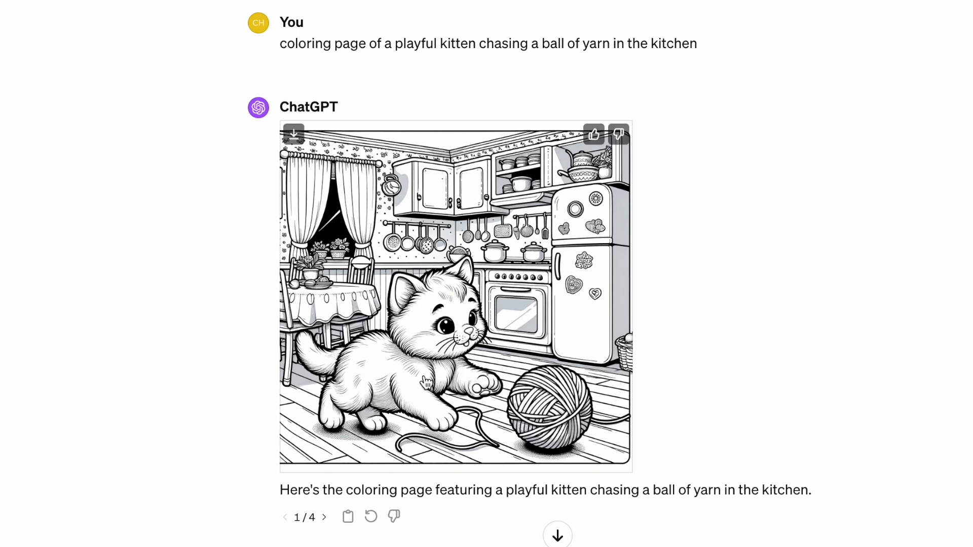
pyautogui.click(326, 517)
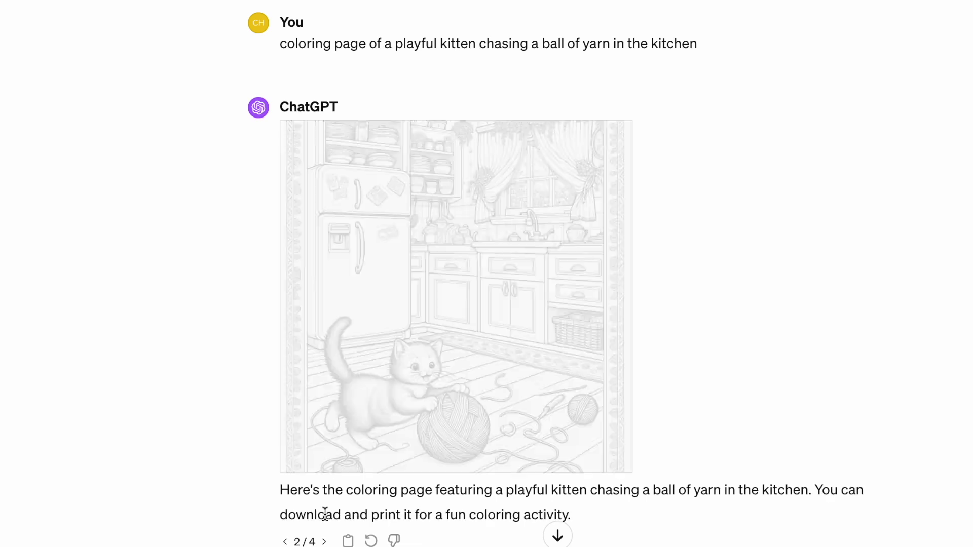
pyautogui.click(324, 541)
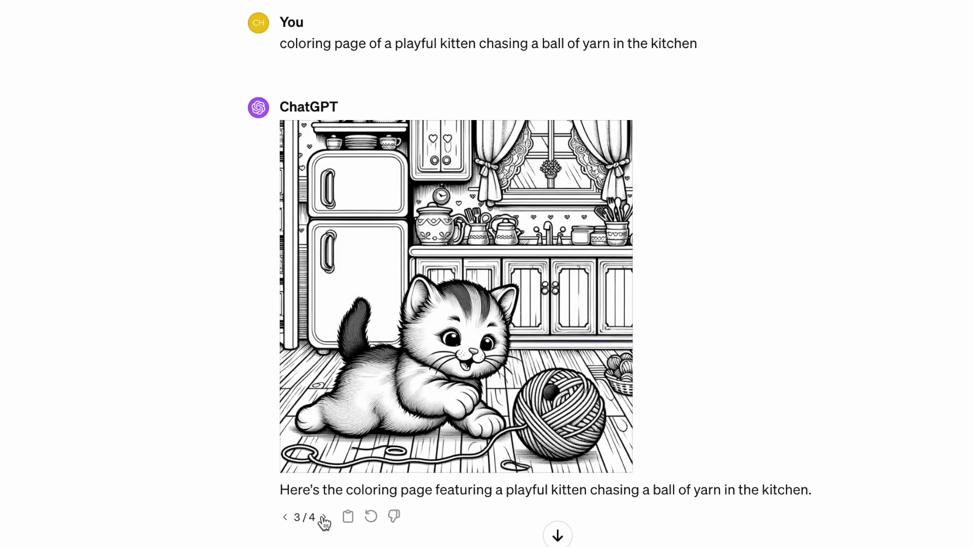
pyautogui.click(324, 517)
pyautogui.scroll(1, 345, 433)
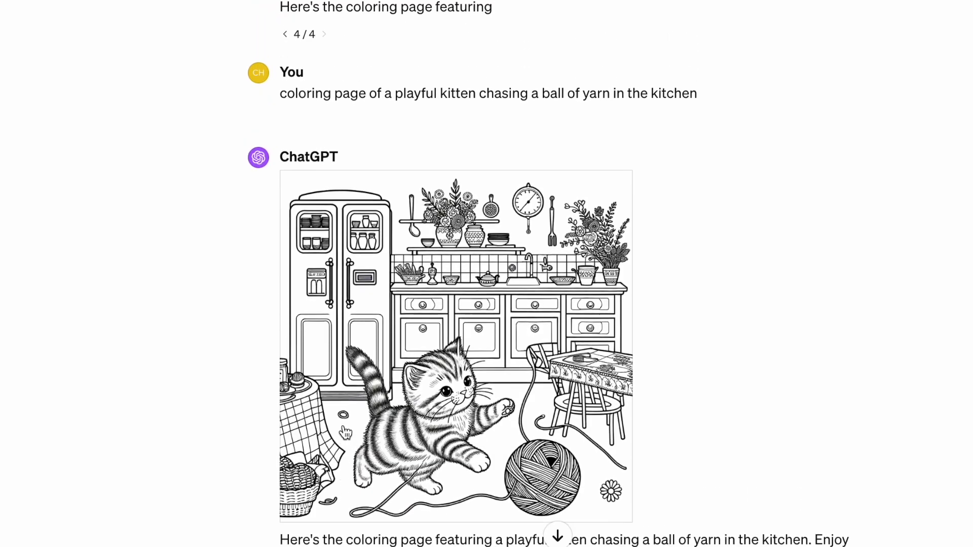
pyautogui.scroll(-1, 345, 433)
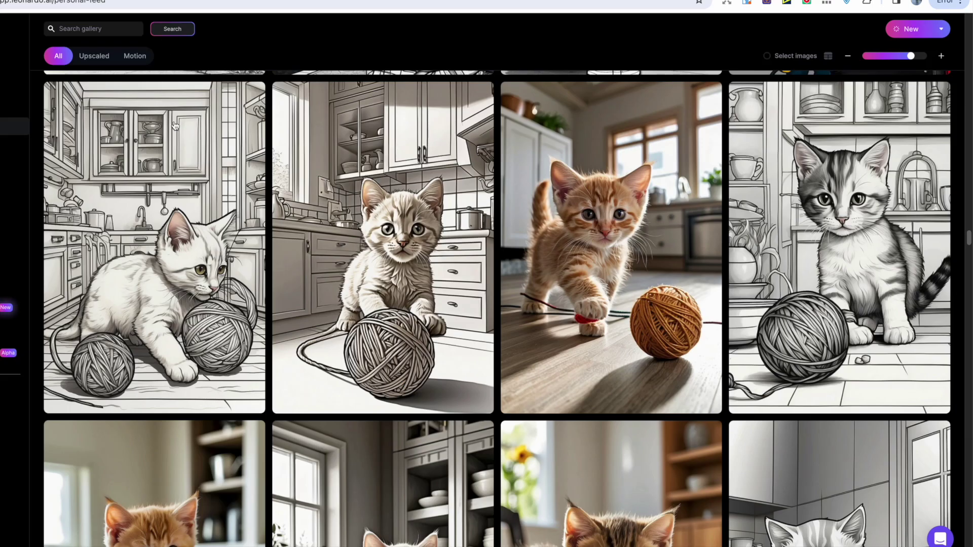
# Revisit ChatGPT's kitten coloring page through its fourth version, and advance its firefighter coloring page to the second version
pyautogui.moveTo(178, 134)
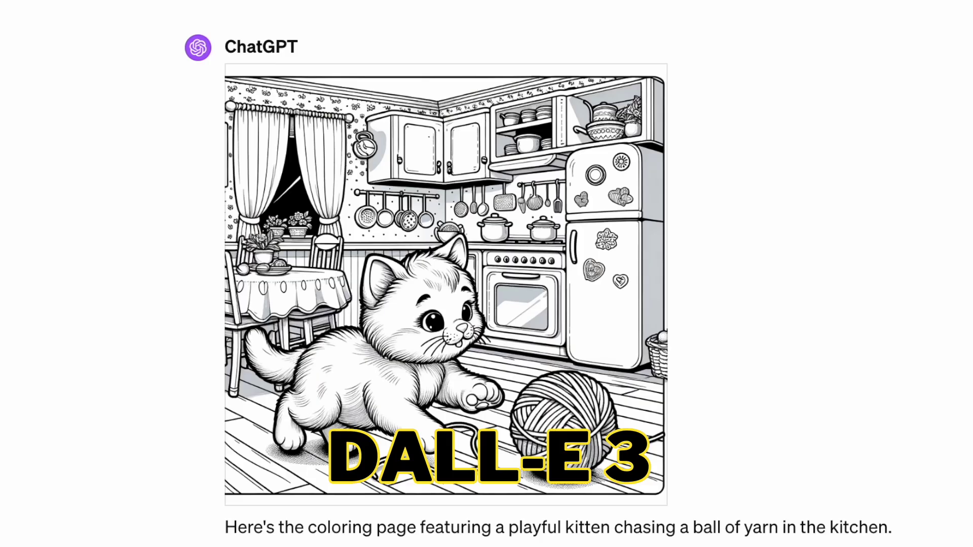
pyautogui.click(330, 495)
pyautogui.click(330, 495)
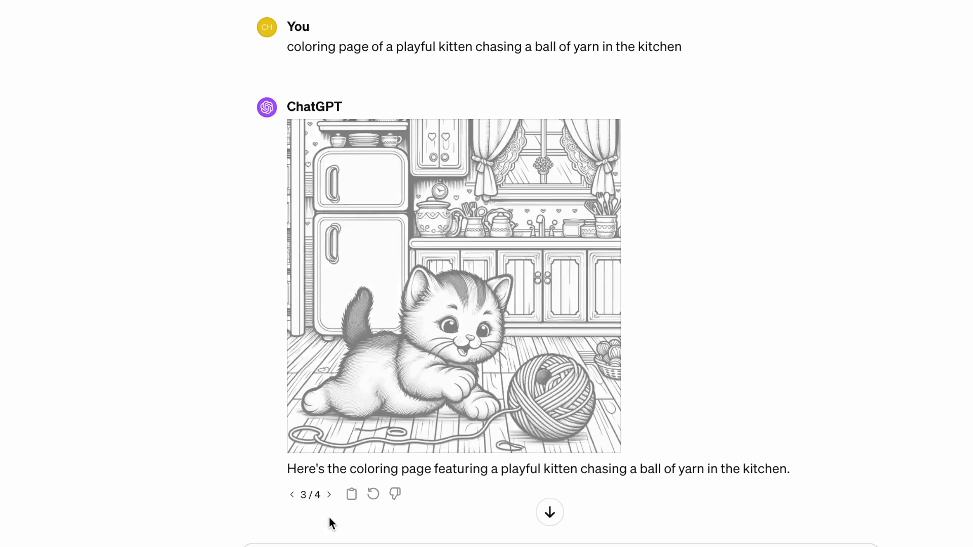
pyautogui.click(330, 495)
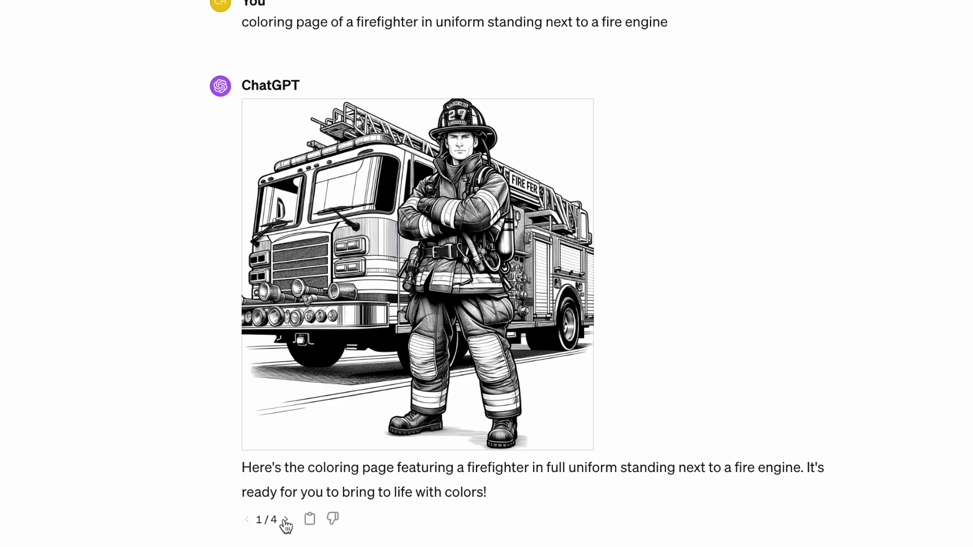
pyautogui.click(286, 521)
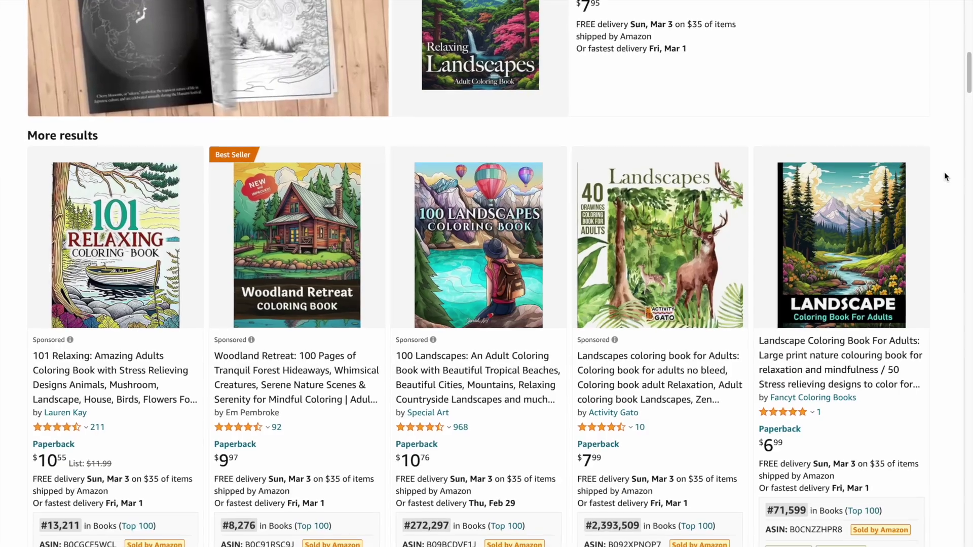
# Switch to Amazon and look through the search results for adult landscape coloring books
pyautogui.scroll(-2, 944, 172)
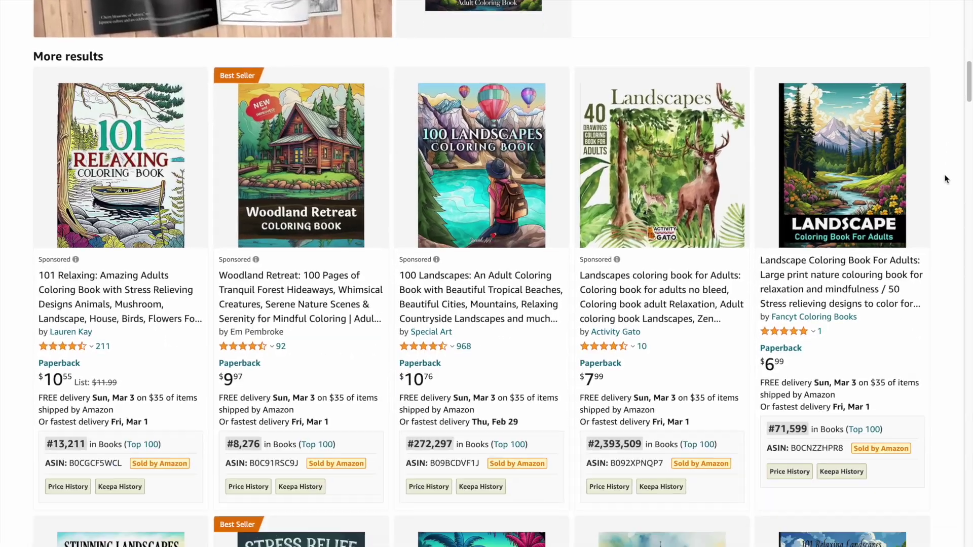
pyautogui.scroll(-2, 945, 183)
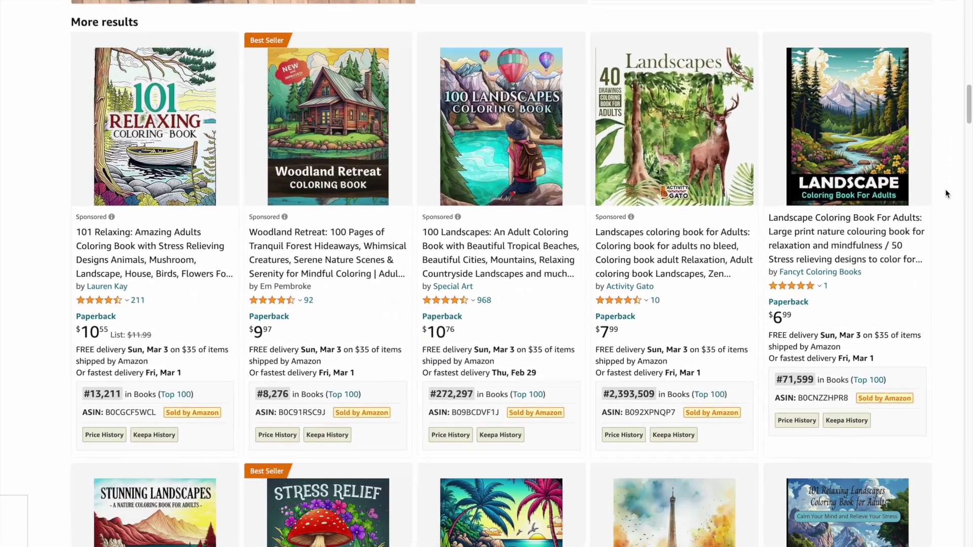
pyautogui.scroll(-1, 946, 200)
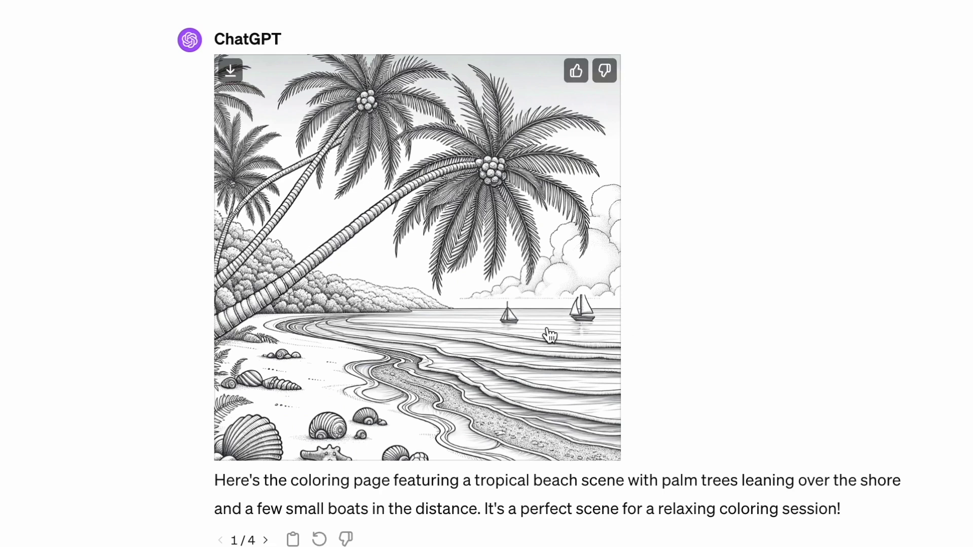
# Review ChatGPT's four tropical beach coloring pages, rechecking the third, and look over the matching beach images in the Leonardo.Ai personal feed
pyautogui.click(267, 541)
pyautogui.click(267, 541)
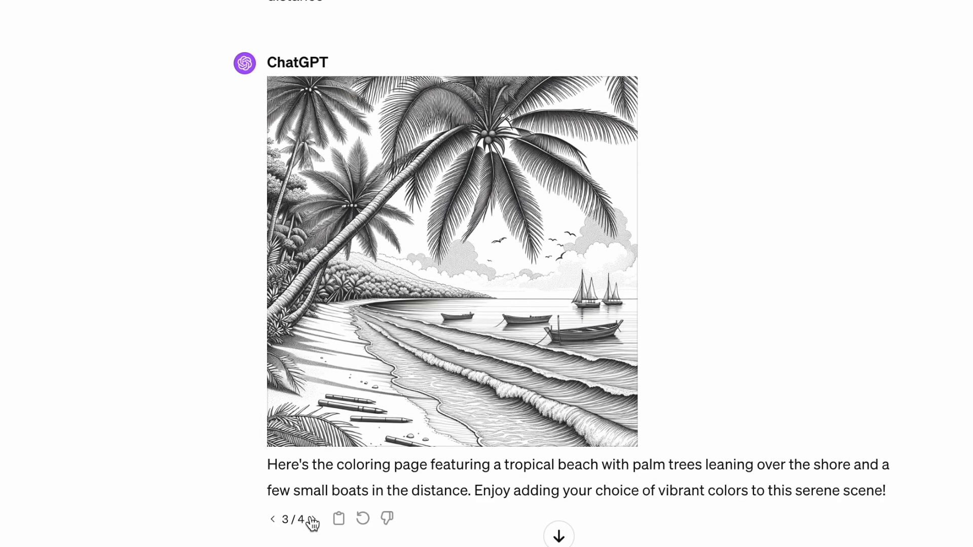
pyautogui.click(312, 519)
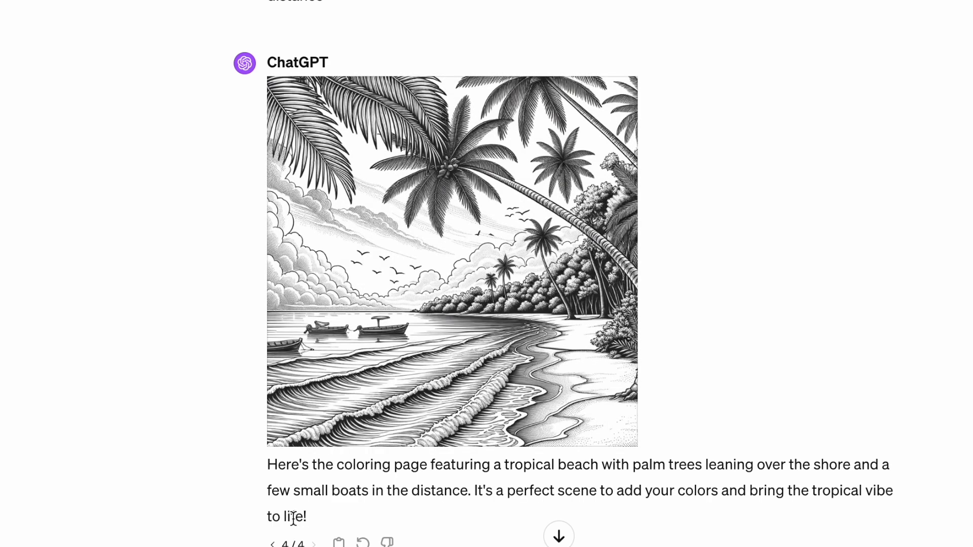
pyautogui.click(274, 543)
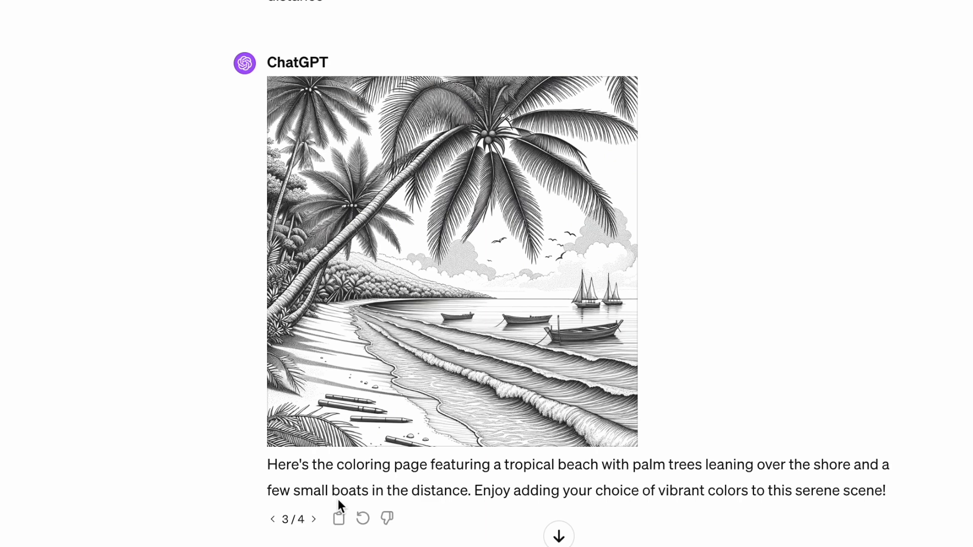
pyautogui.click(314, 519)
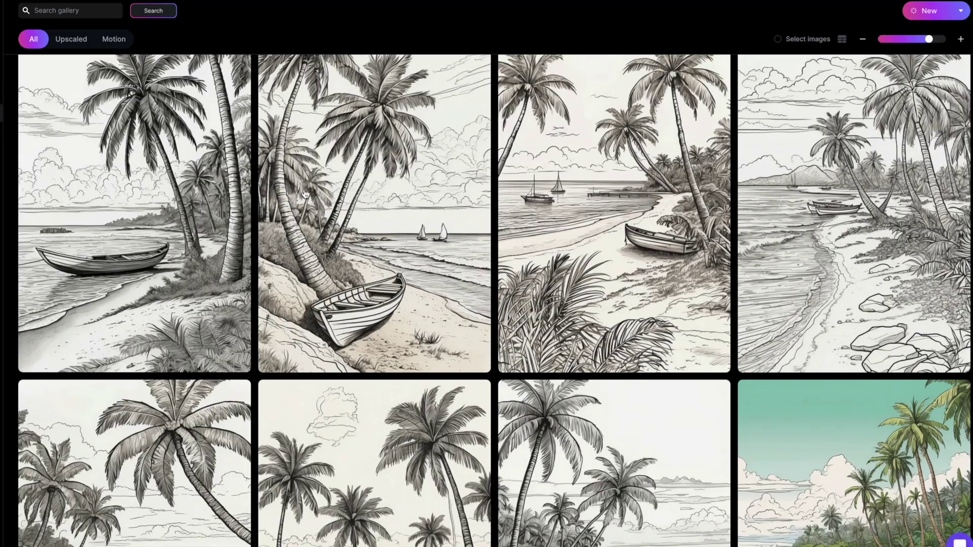
pyautogui.scroll(1, 306, 194)
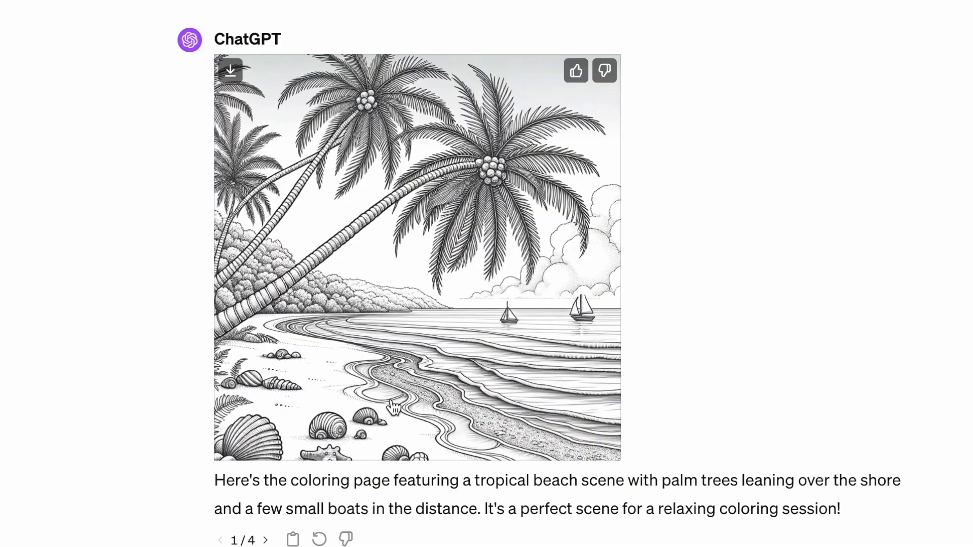
# Go back to ChatGPT's tropical beach coloring page and page from its first version to the fourth
pyautogui.click(267, 541)
pyautogui.click(267, 541)
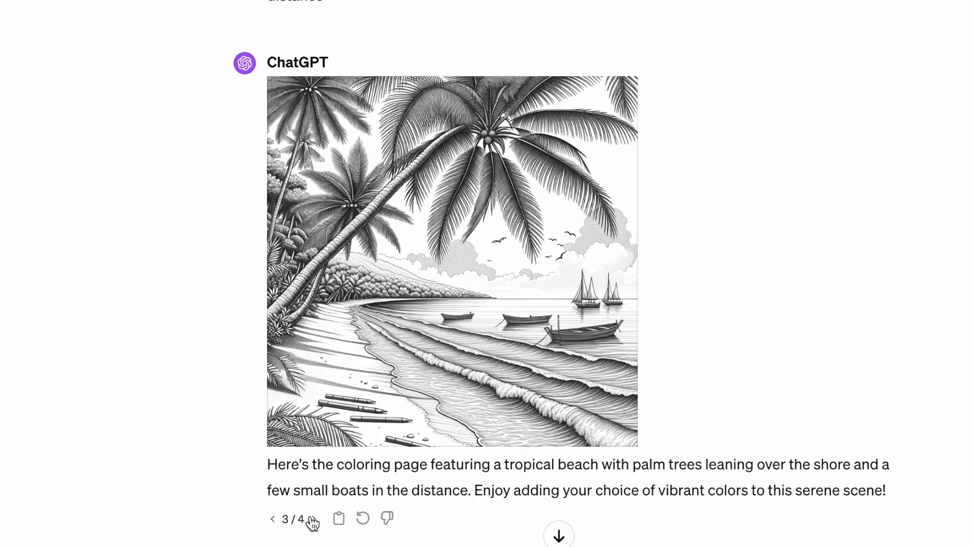
pyautogui.click(267, 541)
pyautogui.click(277, 545)
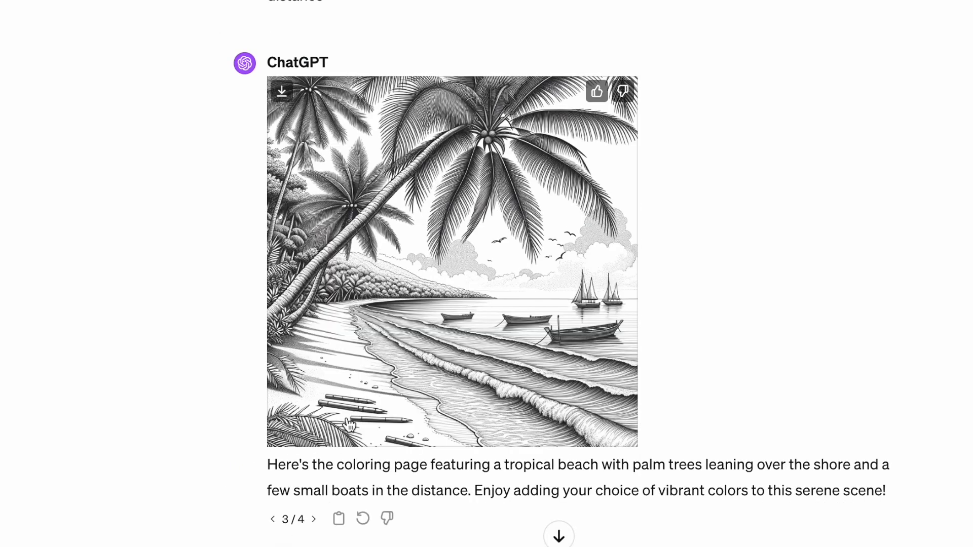
pyautogui.click(314, 520)
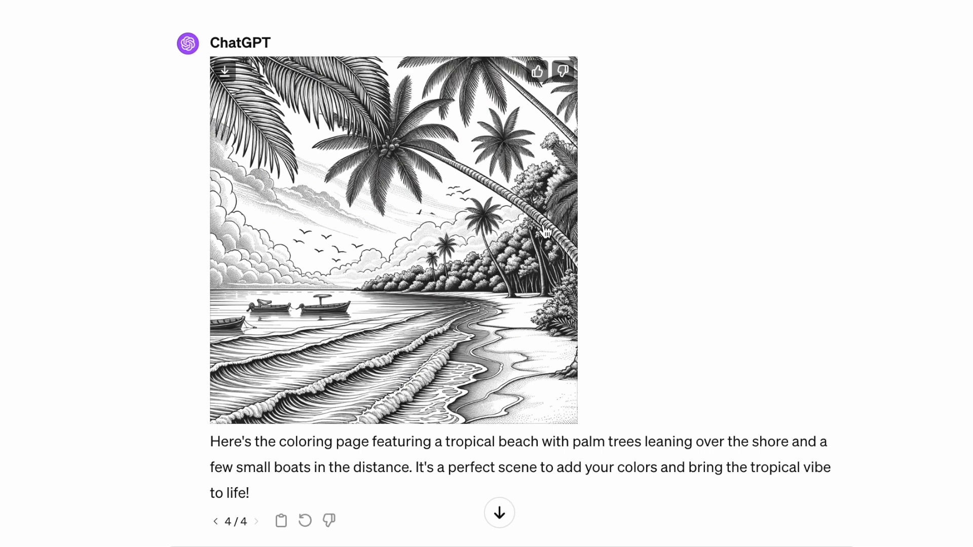
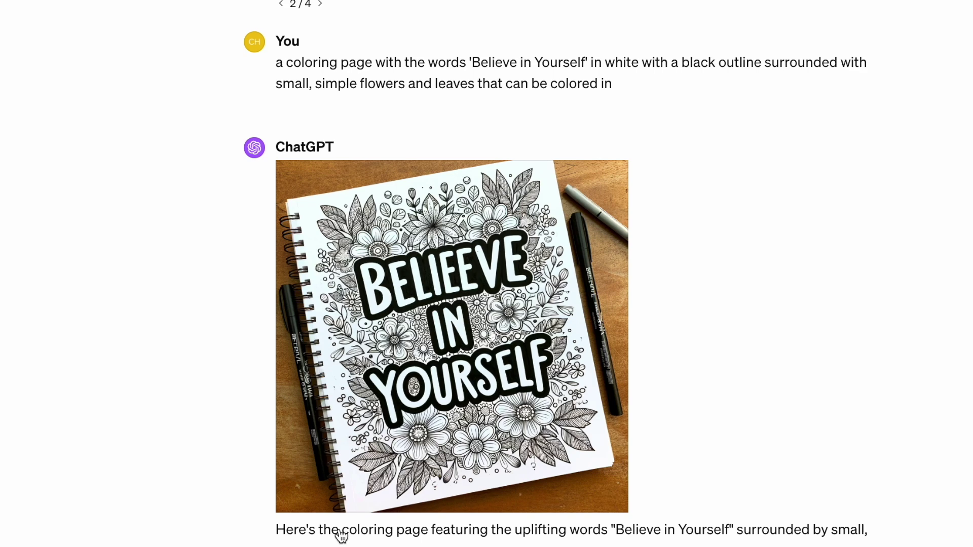
# Compare ChatGPT's 'Believe in Yourself' coloring page versions with the images of the same phrase in the Leonardo.Ai personal feed
pyautogui.moveTo(424, 302)
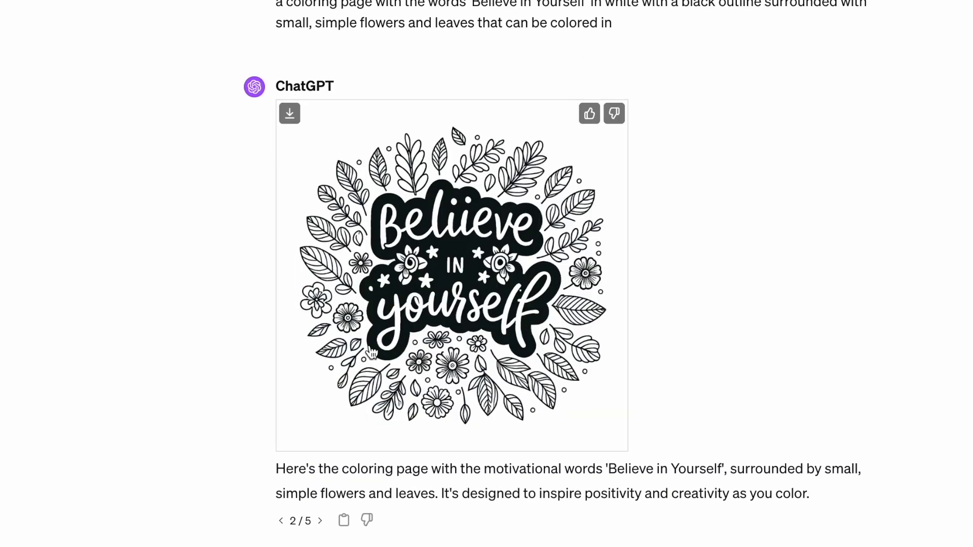
pyautogui.scroll(2, 372, 351)
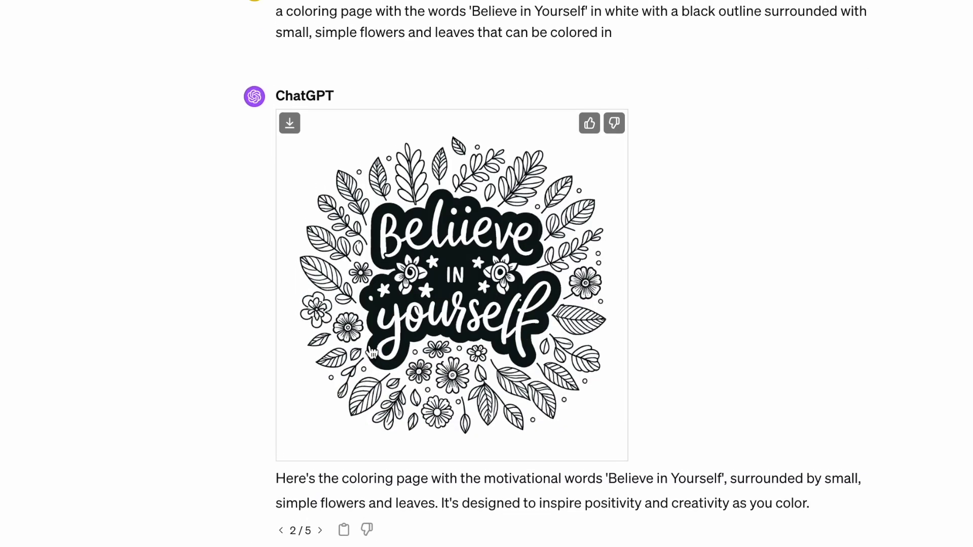
pyautogui.scroll(1, 372, 351)
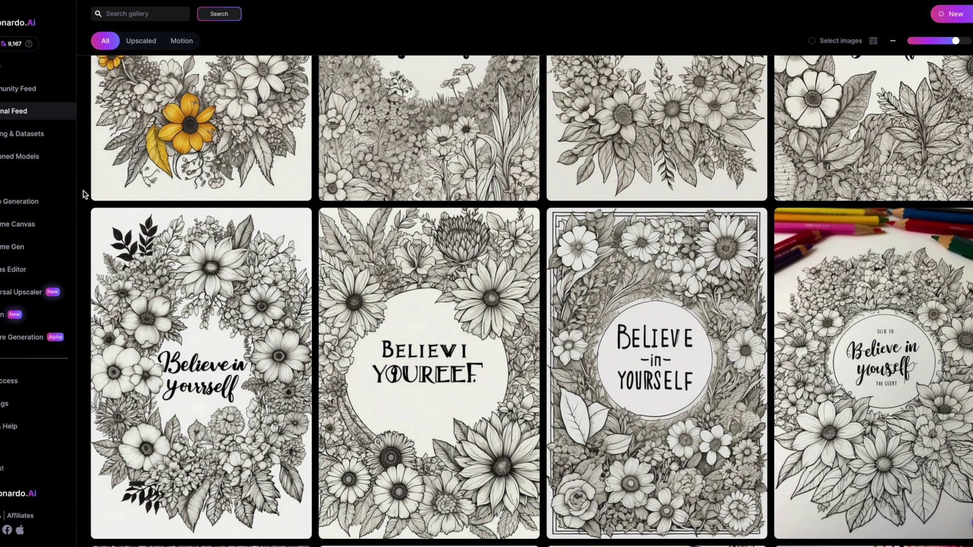
pyautogui.scroll(2, 84, 194)
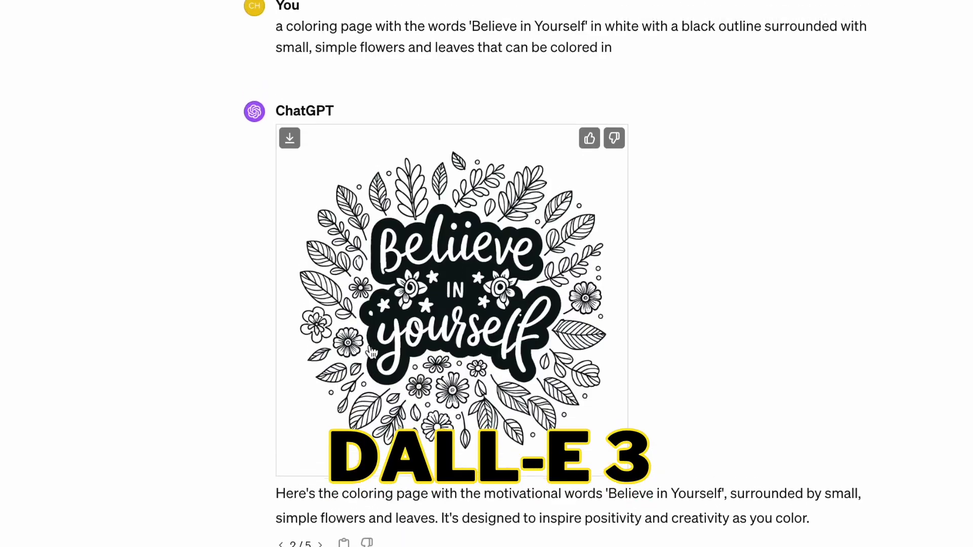
pyautogui.scroll(2, 372, 353)
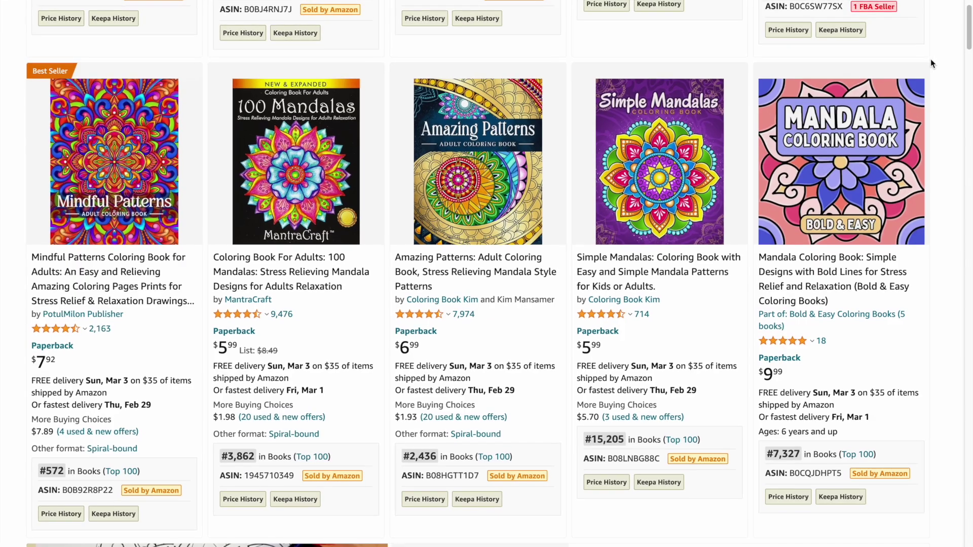
# Switch to Amazon and look through the search results for adult mandala coloring books
pyautogui.scroll(-3, 930, 59)
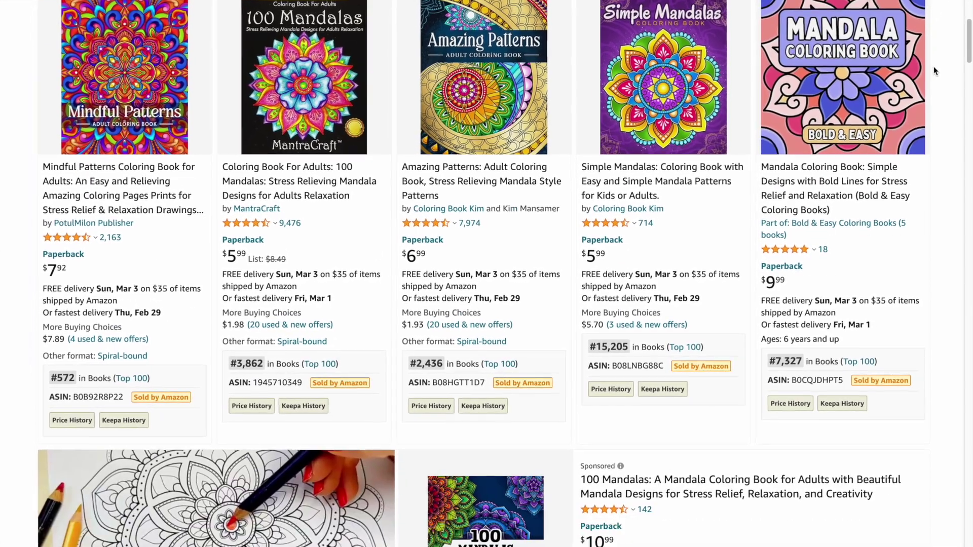
pyautogui.scroll(-8, 935, 76)
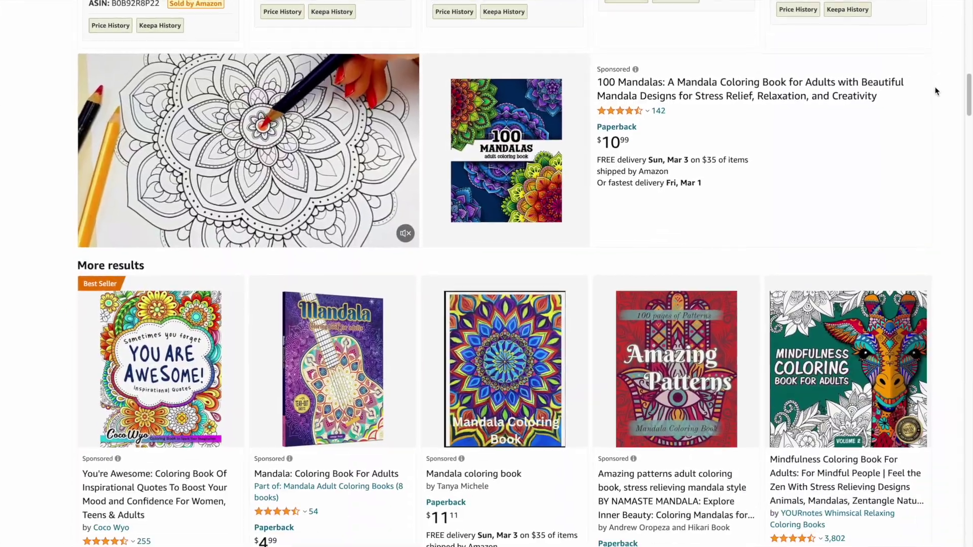
pyautogui.scroll(-8, 935, 97)
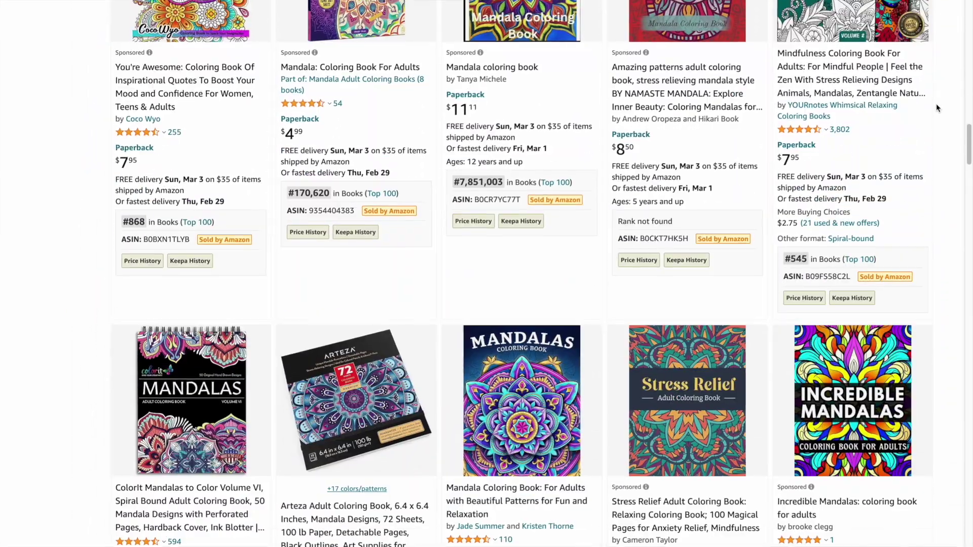